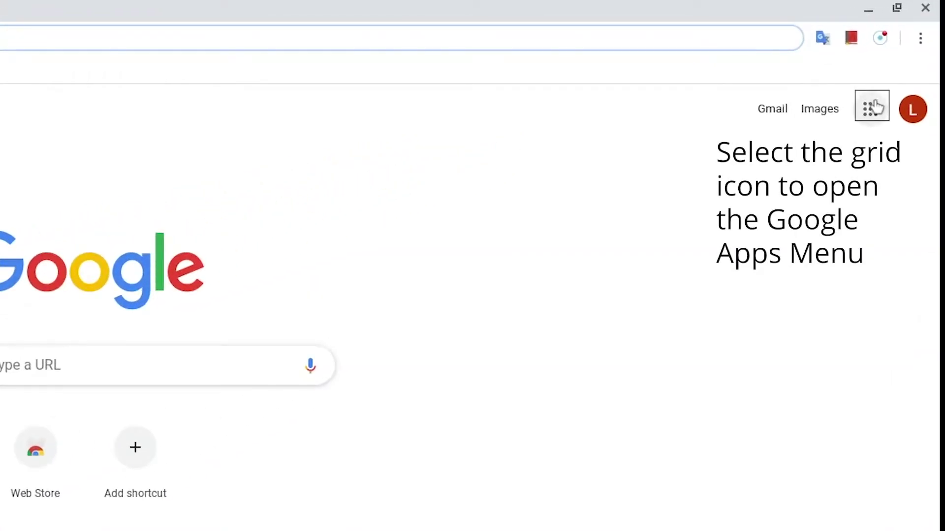
# Launch Hangouts from the Google apps panel in Chrome
pyautogui.click(905, 67)
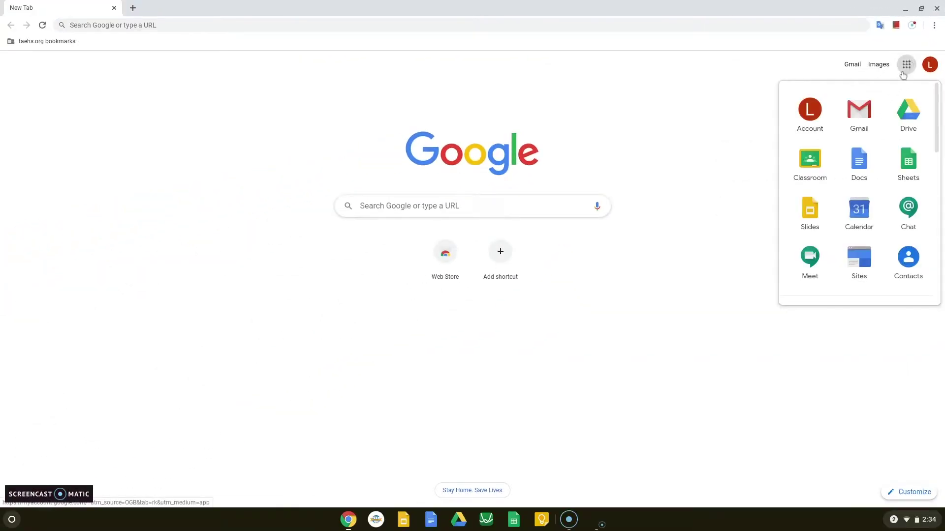
pyautogui.scroll(-3, 865, 202)
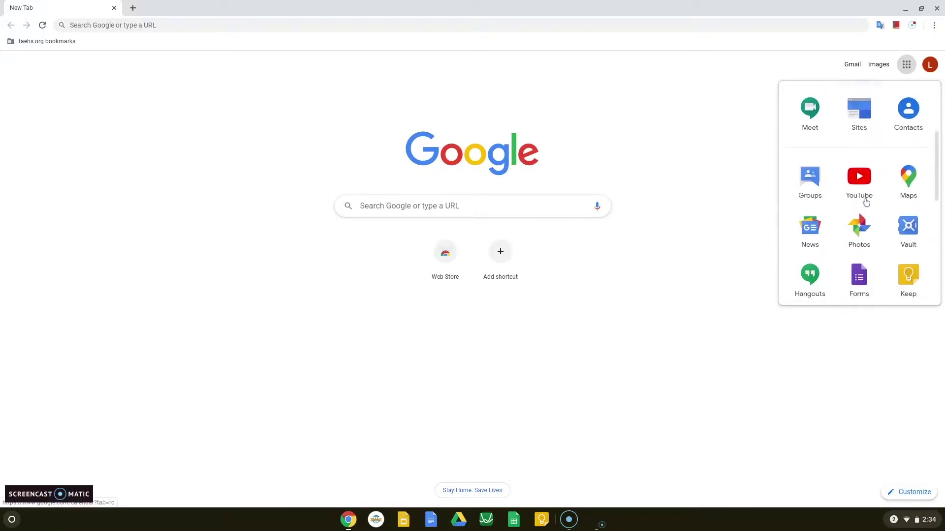
pyautogui.scroll(-1, 866, 202)
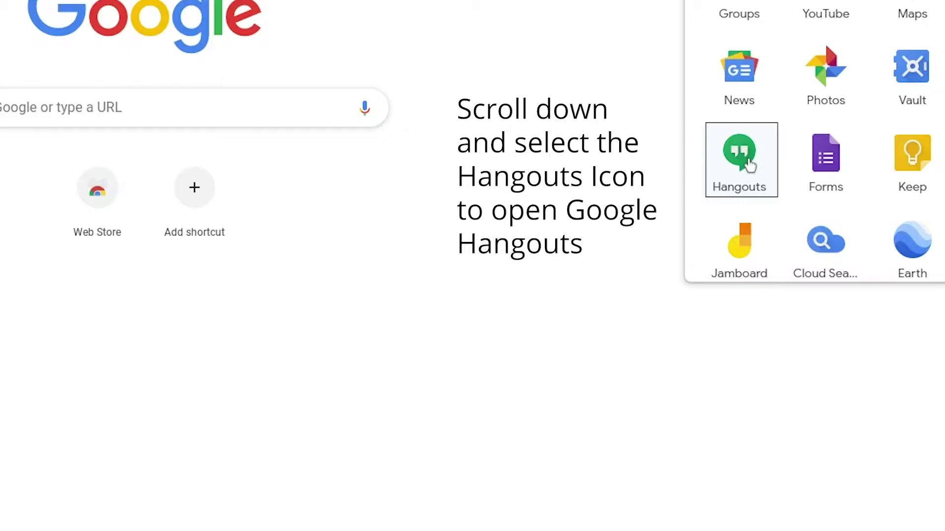
pyautogui.click(814, 236)
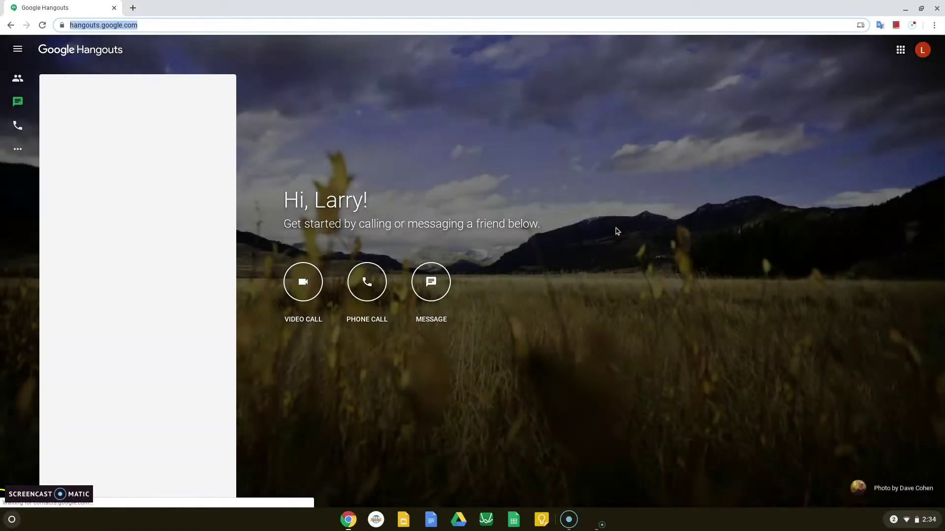
# Search a new conversation for the contact's email and open a chat with them
pyautogui.click(529, 179)
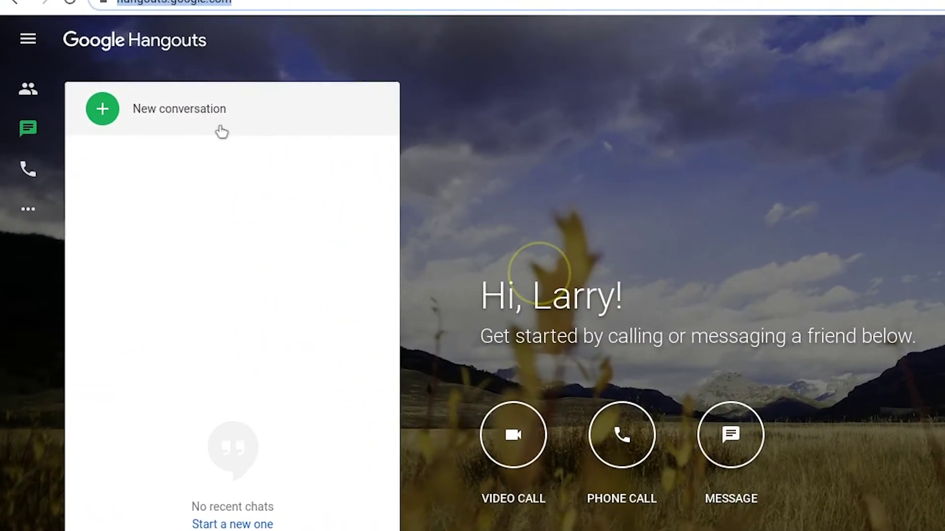
pyautogui.click(170, 114)
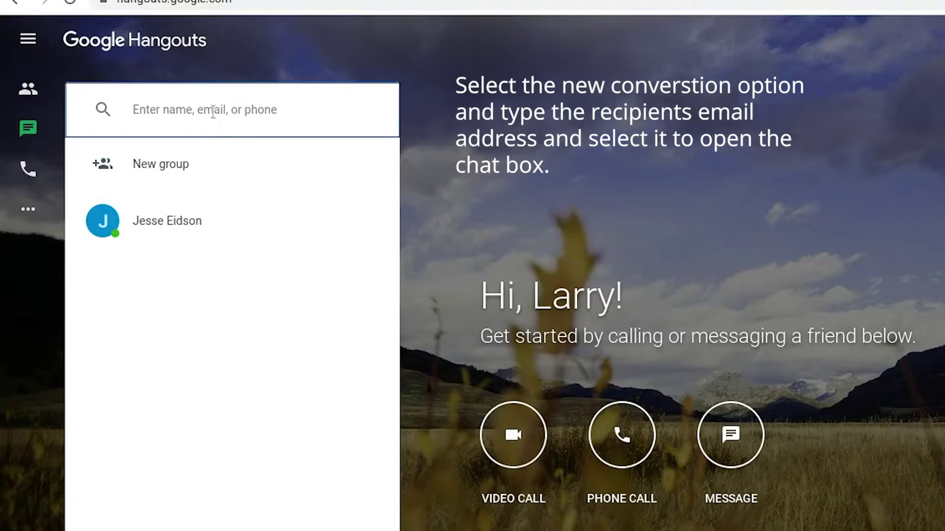
pyautogui.write('jeid')
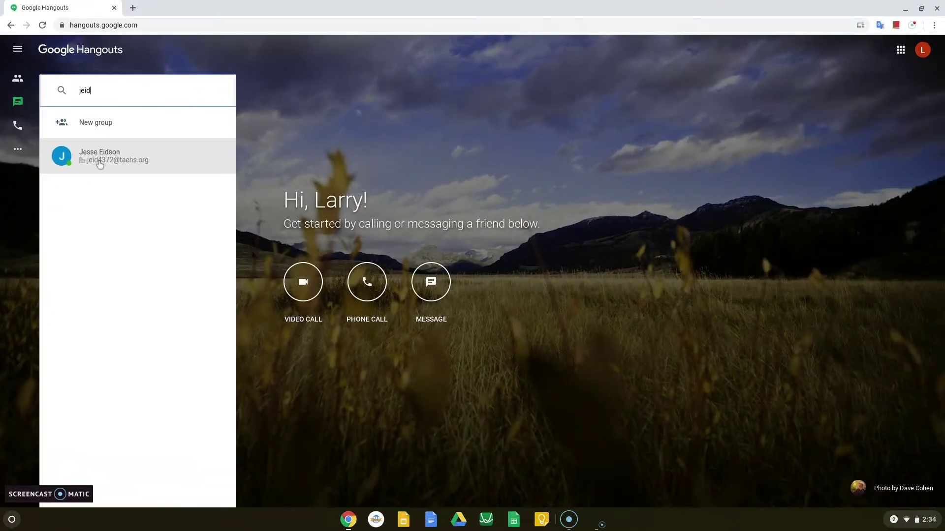
pyautogui.click(88, 161)
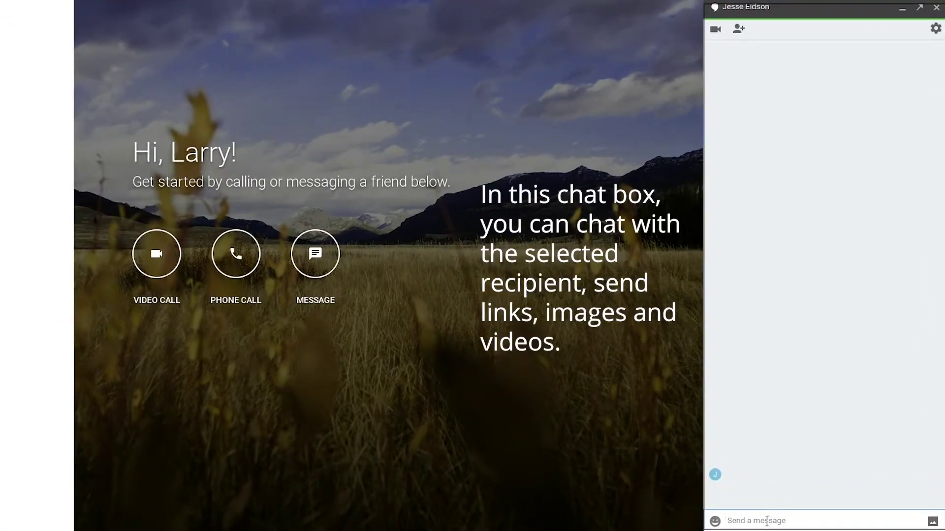
# Send 'Hey, how is everything?' to the contact
pyautogui.write('Hey, h')
pyautogui.write('ow is ')
pyautogui.write('everythin')
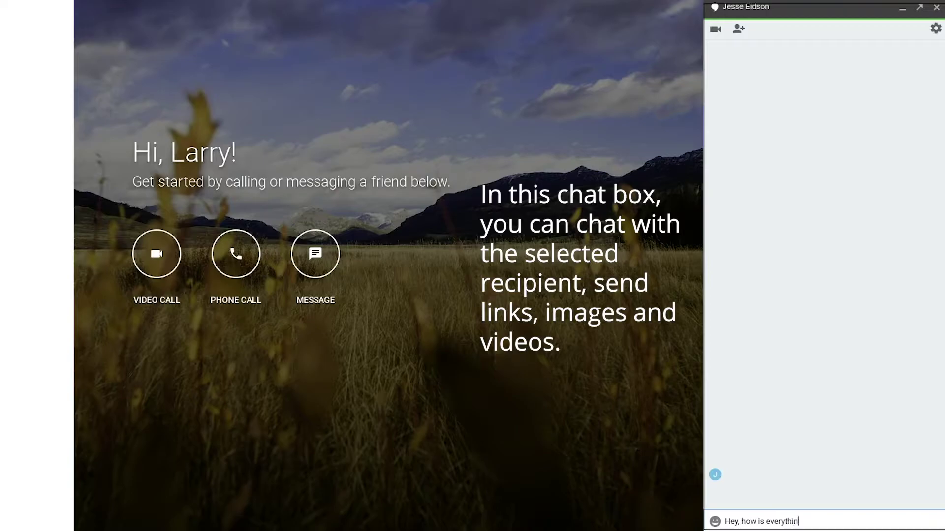
pyautogui.write('g?')
pyautogui.press('Return')
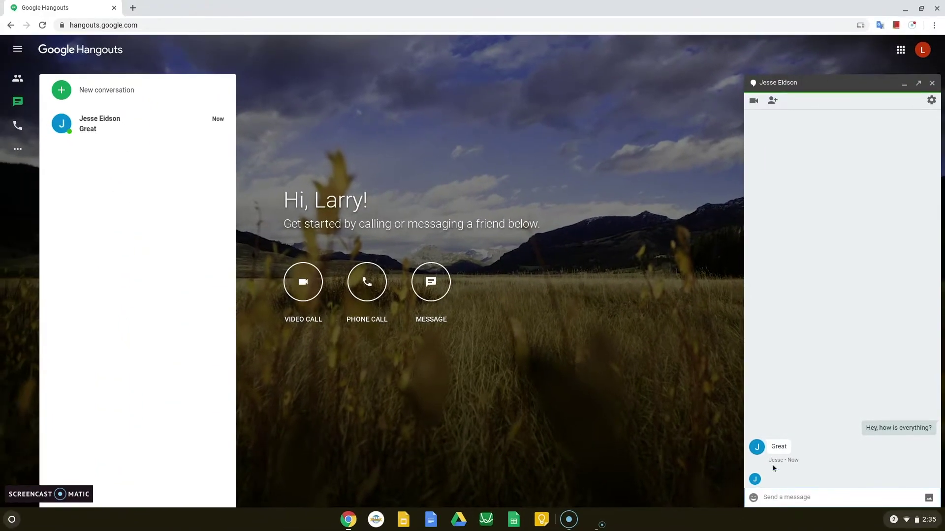
# Close the one-on-one chat, return to the Hangouts home page, and start a new conversation
pyautogui.click(931, 84)
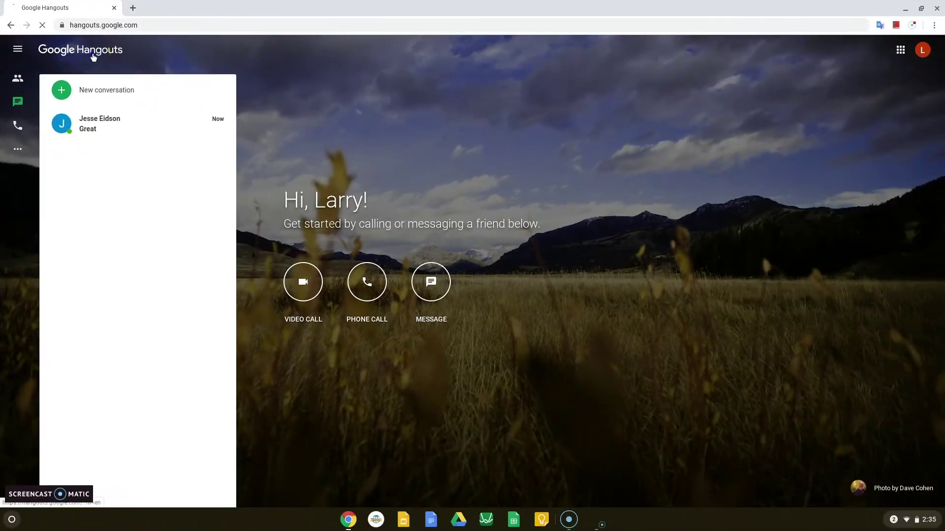
pyautogui.click(94, 57)
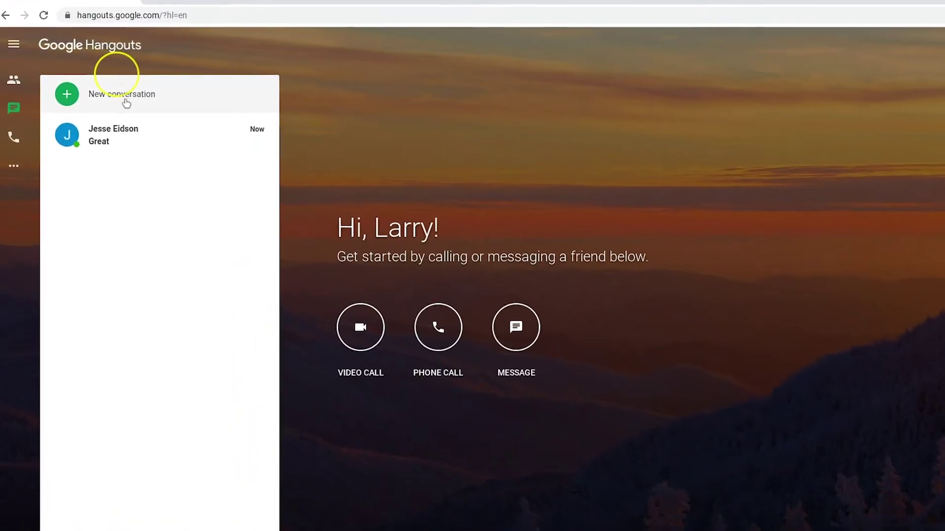
pyautogui.click(126, 103)
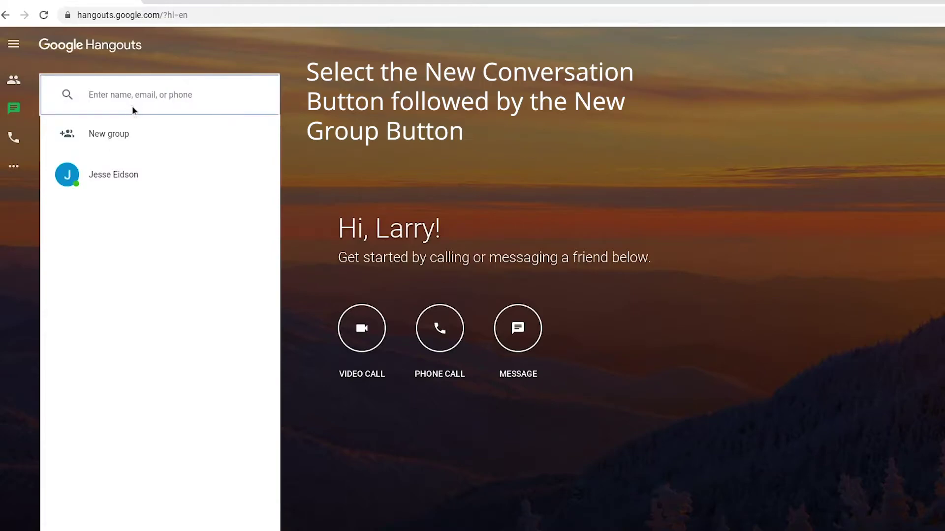
# Start a new group, add two searched contacts, and name it 'English Class Group 1'
pyautogui.click(131, 142)
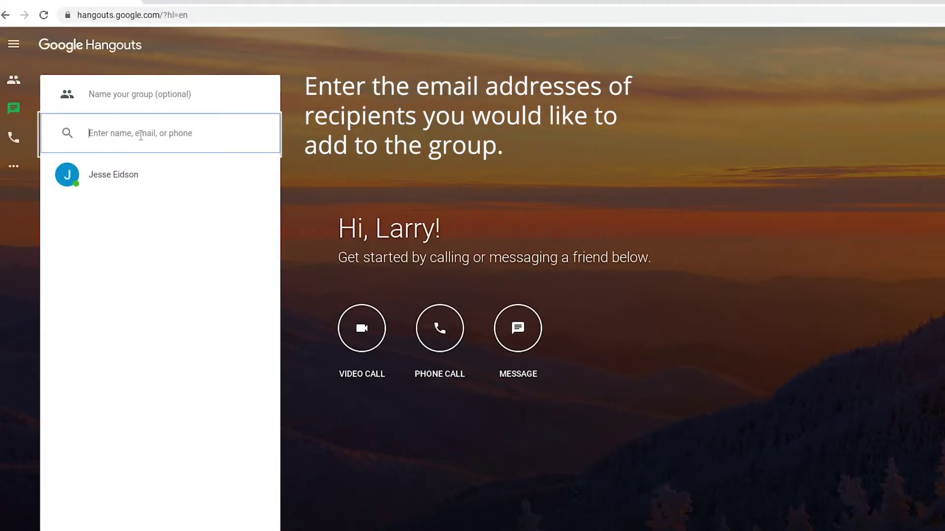
pyautogui.write('jes')
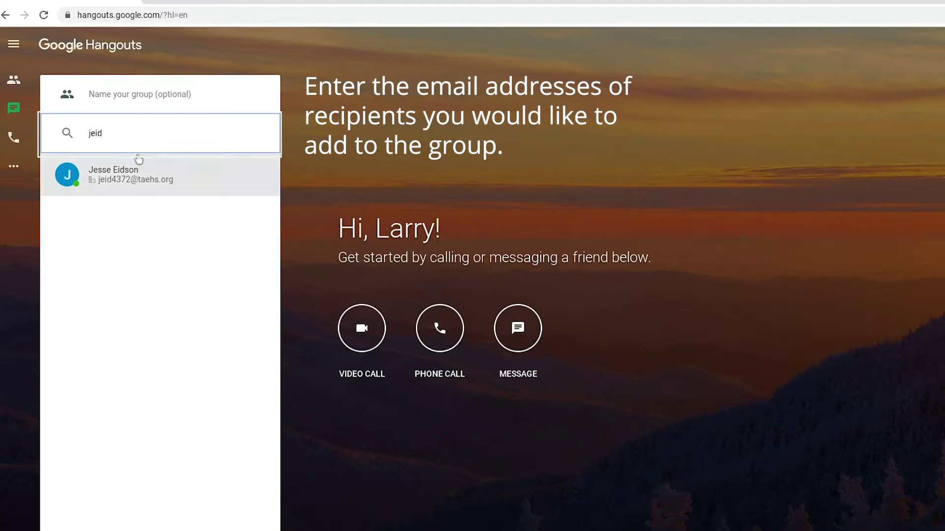
pyautogui.click(139, 169)
pyautogui.write('skei')
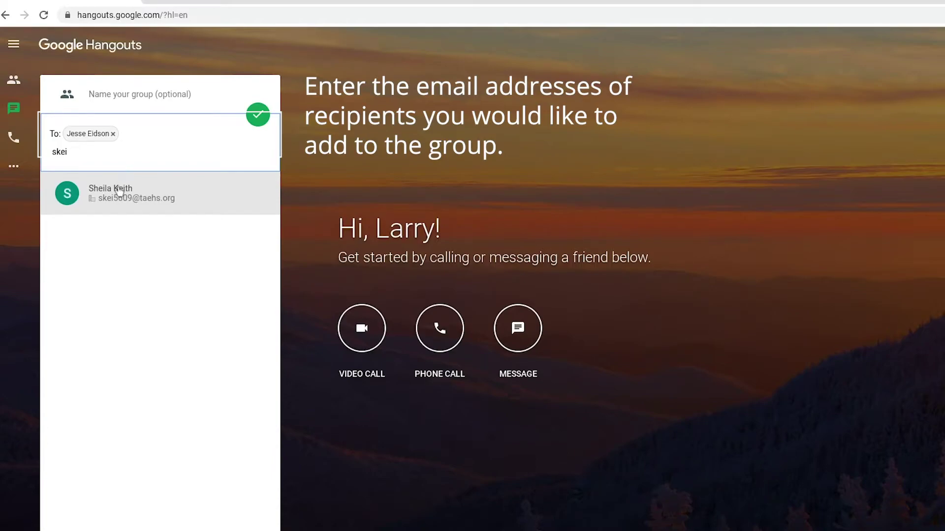
pyautogui.click(120, 190)
pyautogui.click(130, 99)
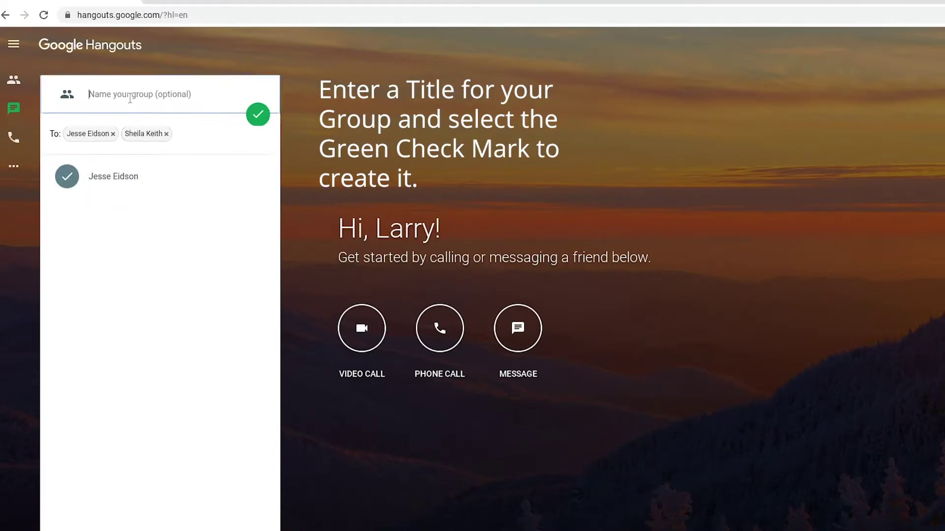
pyautogui.write('English ')
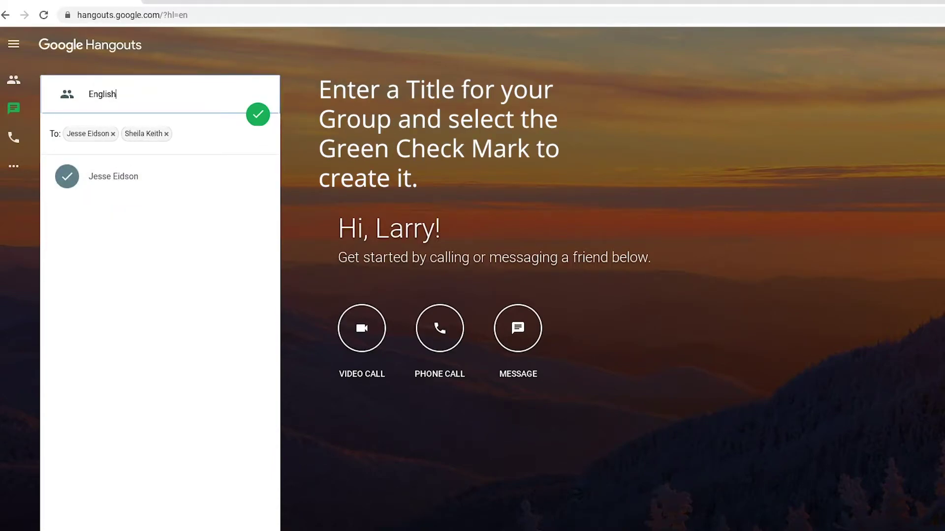
pyautogui.write('Class ')
pyautogui.write('Group 1')
# Create the group and post 'Hi Everyone!' to its members
pyautogui.click(258, 117)
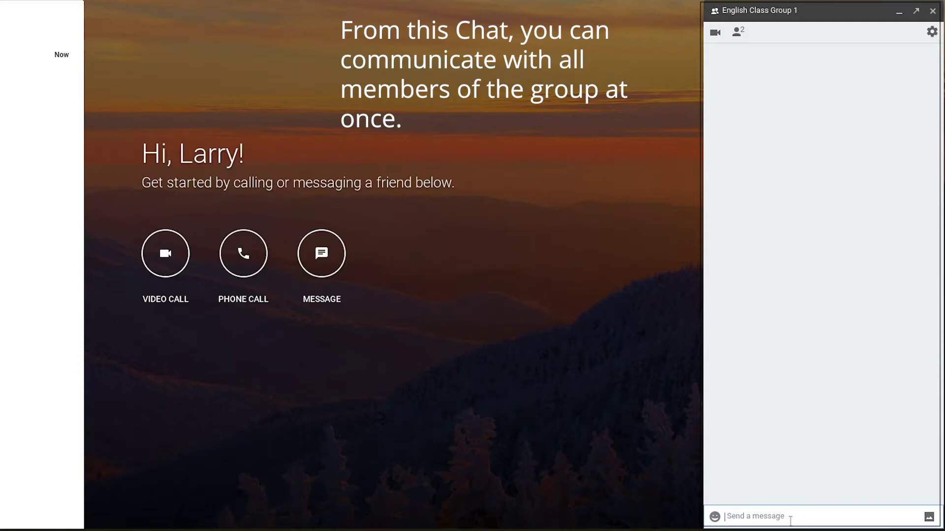
pyautogui.write('Hi ')
pyautogui.write('Every')
pyautogui.write('one!')
pyautogui.press('Return')
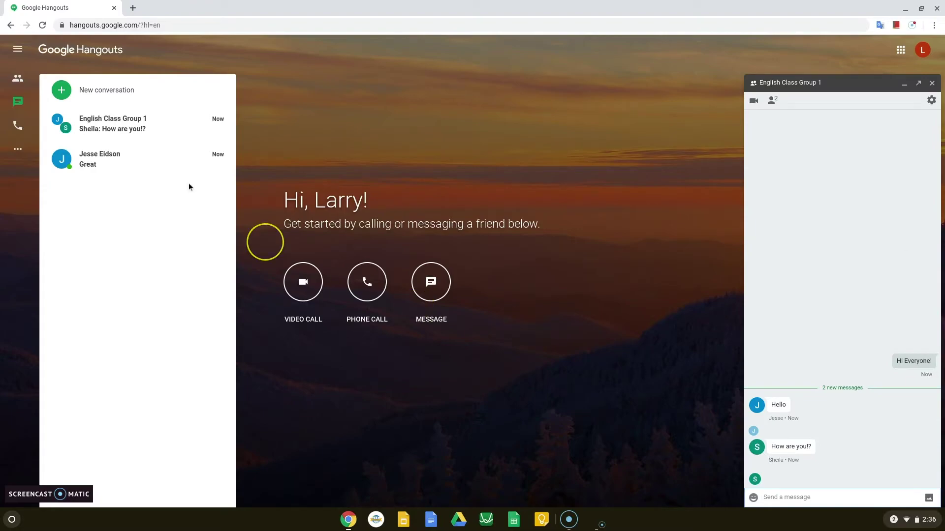
# Show the Contacts list from the Hangouts menu and reopen the listed contact's chat
pyautogui.click(76, 57)
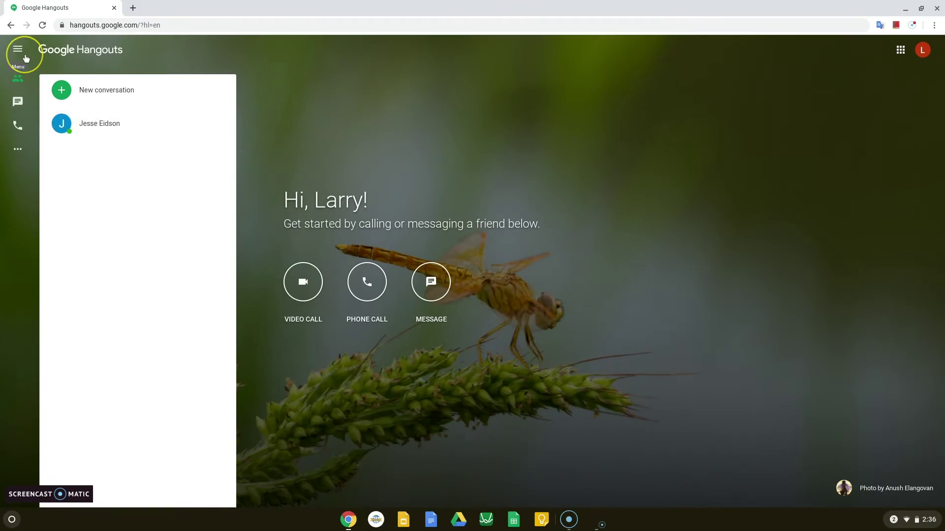
pyautogui.click(26, 59)
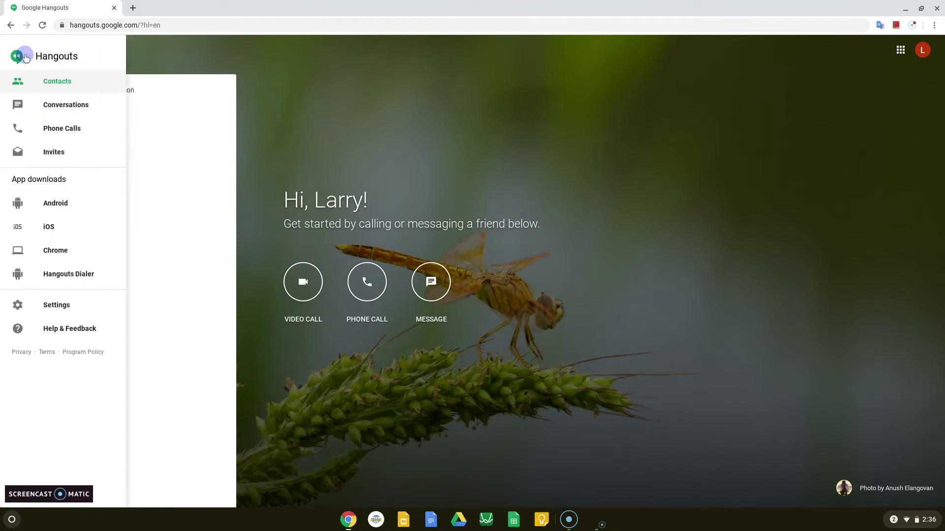
pyautogui.click(30, 76)
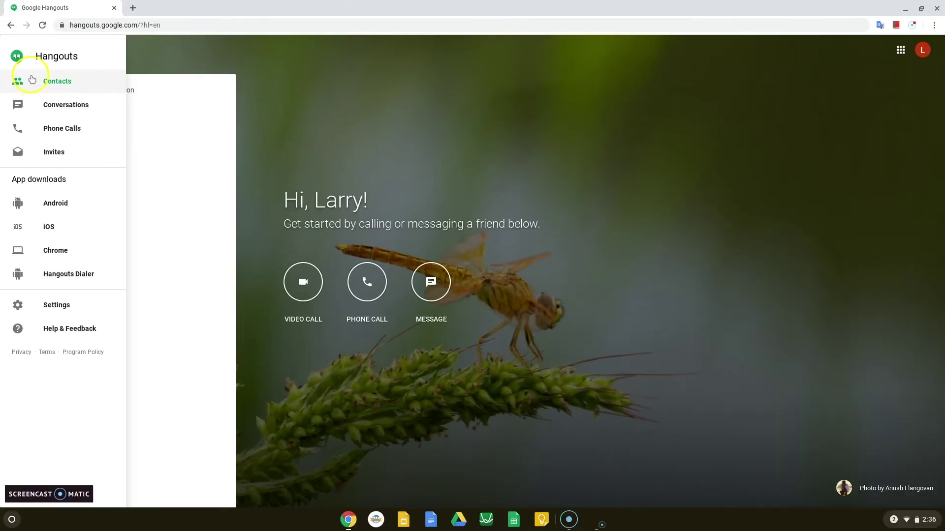
pyautogui.click(21, 82)
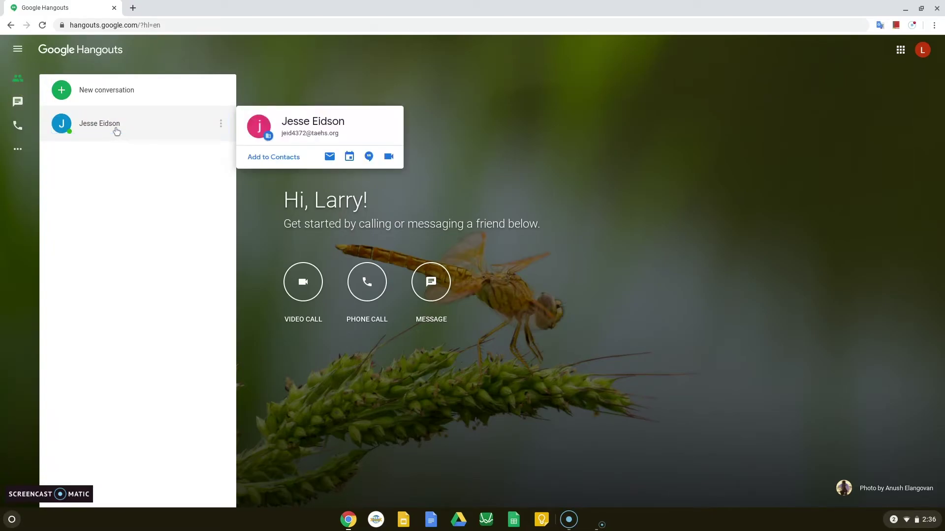
pyautogui.click(117, 126)
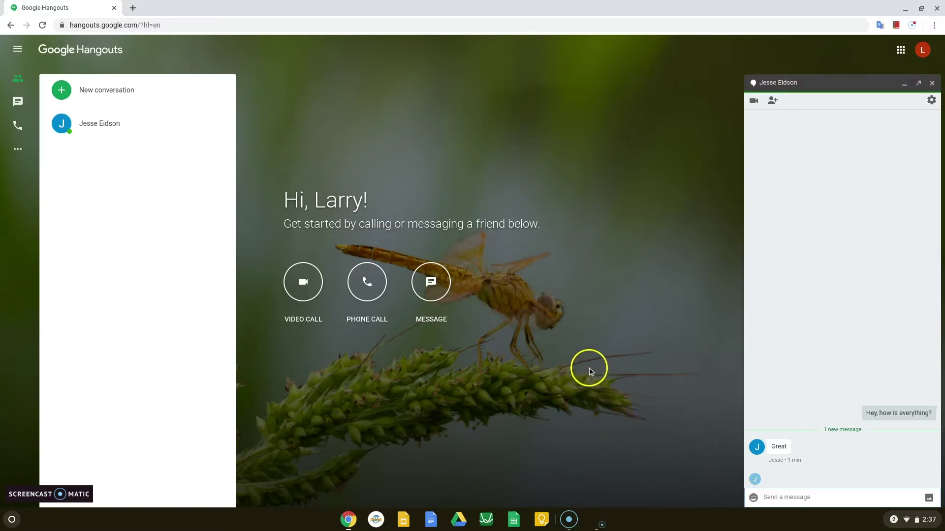
# From the reloaded home page, open the one-on-one conversation and video-call the contact
pyautogui.click(71, 56)
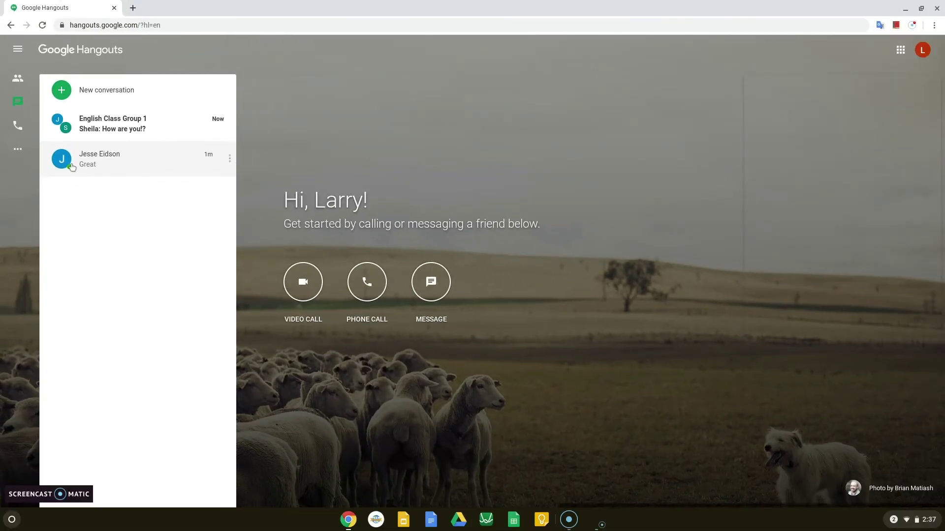
pyautogui.click(81, 185)
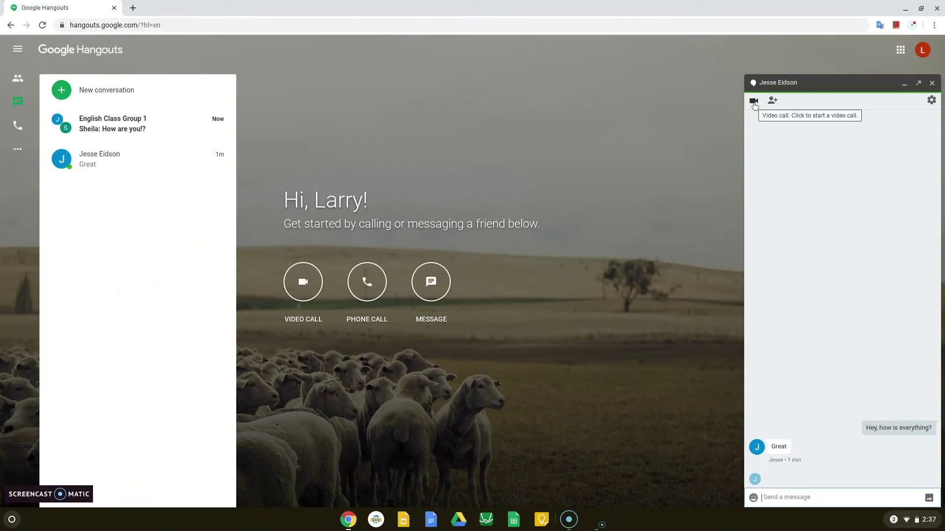
pyautogui.click(754, 102)
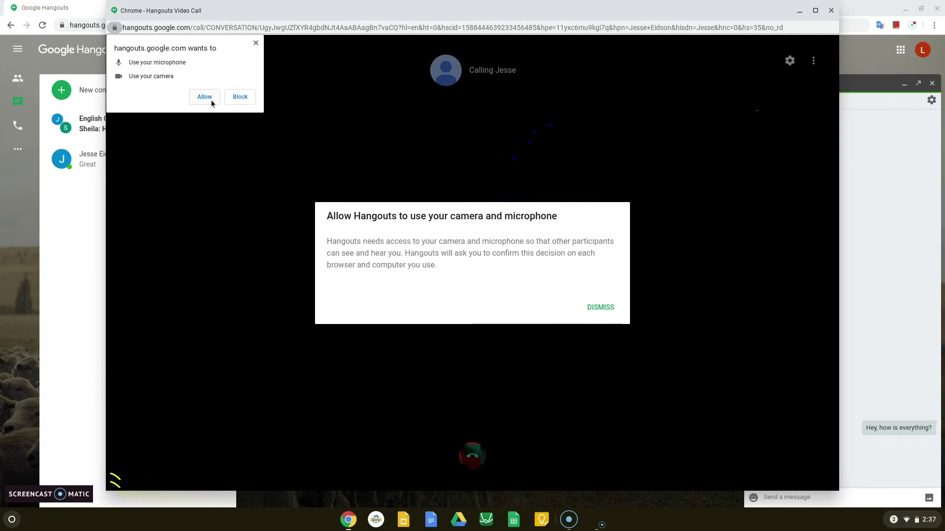
# Allow camera and microphone access, then hang up the video call
pyautogui.click(210, 100)
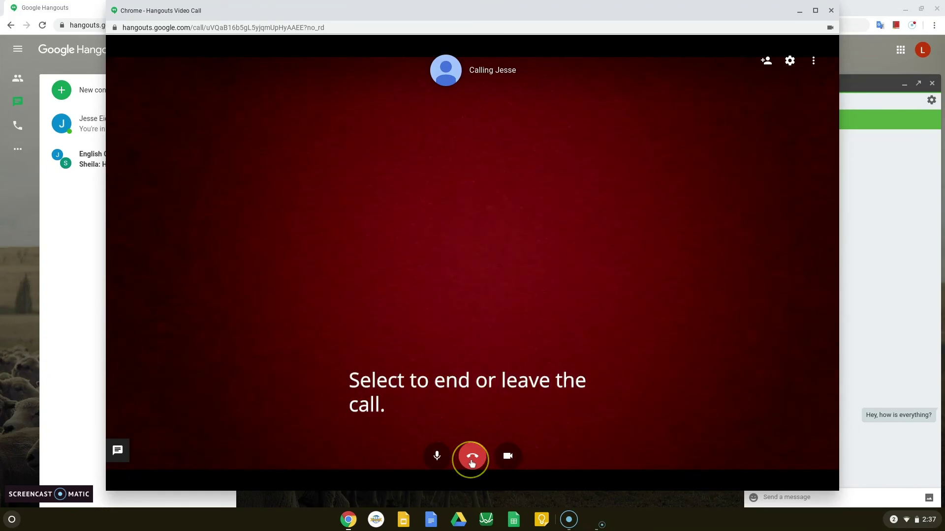
pyautogui.click(471, 463)
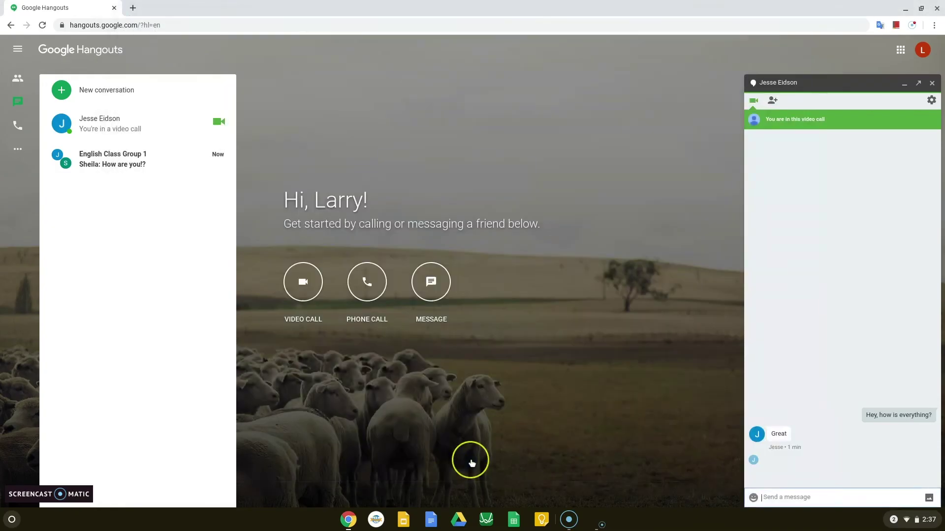